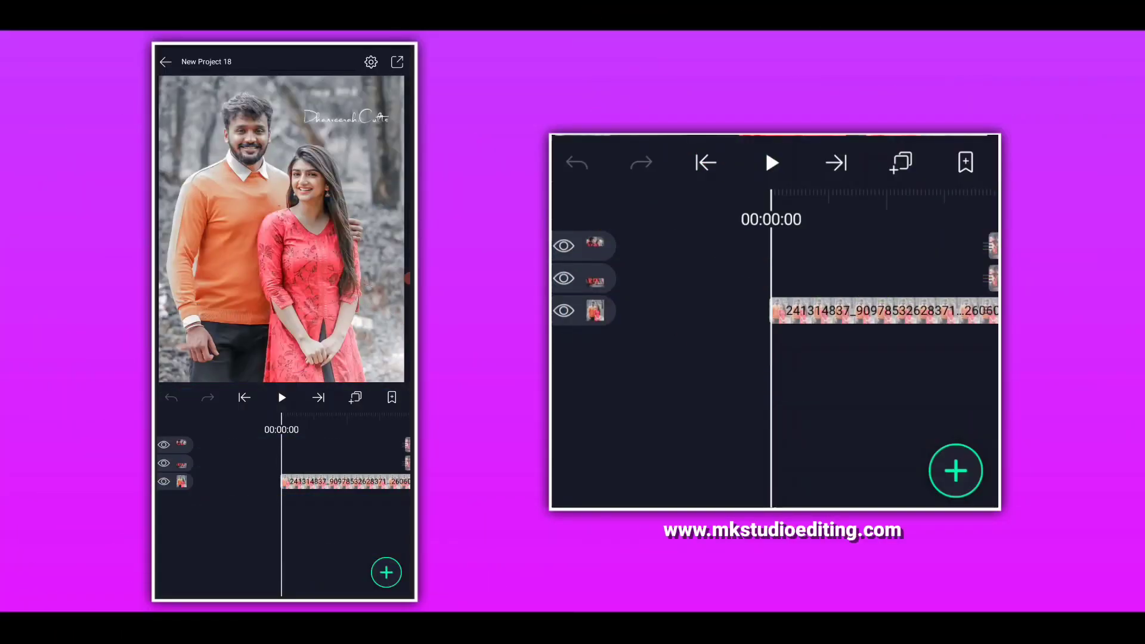
Step: Scrub through the example project's animation before setting up the new 4:5 project
mouse_move(949, 322)
left_mouse_down()
mouse_move(689, 376)
mouse_move(823, 351)
mouse_move(966, 350)
left_mouse_up()
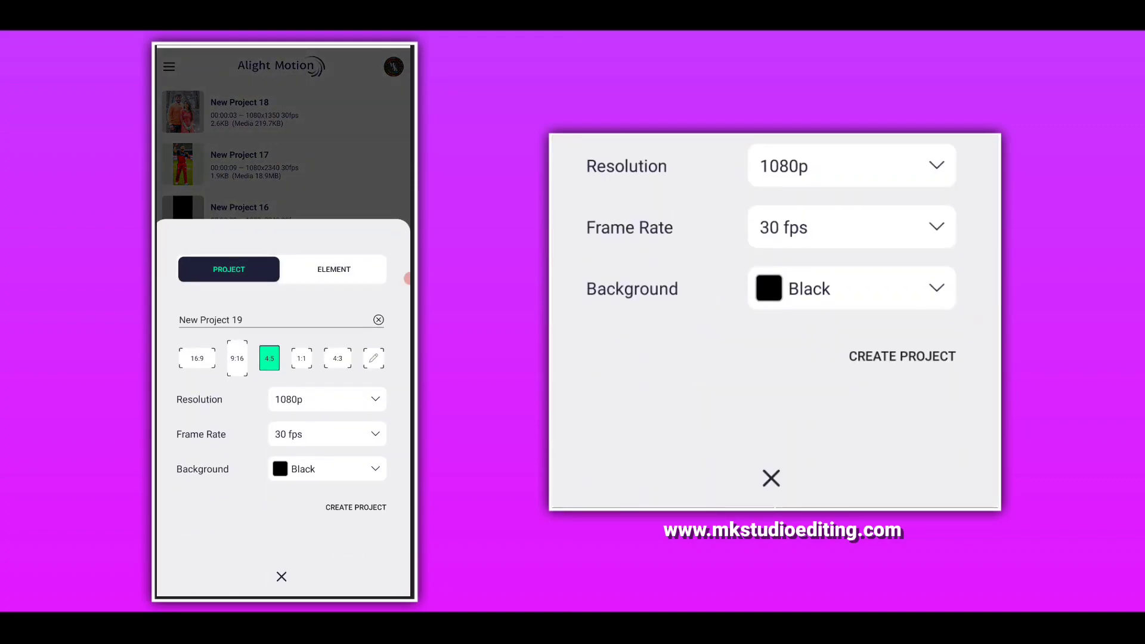
Step: Create the project and add the coffee-cup couple photo, scaled to fill the frame
left_click(356, 508)
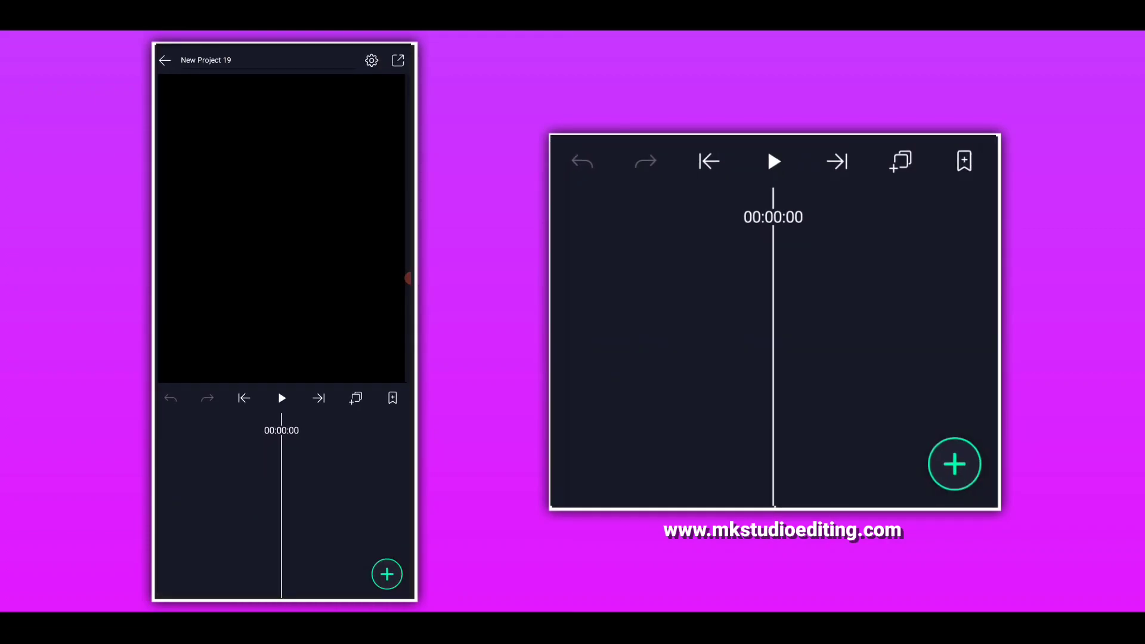
left_click(386, 573)
left_click(236, 451)
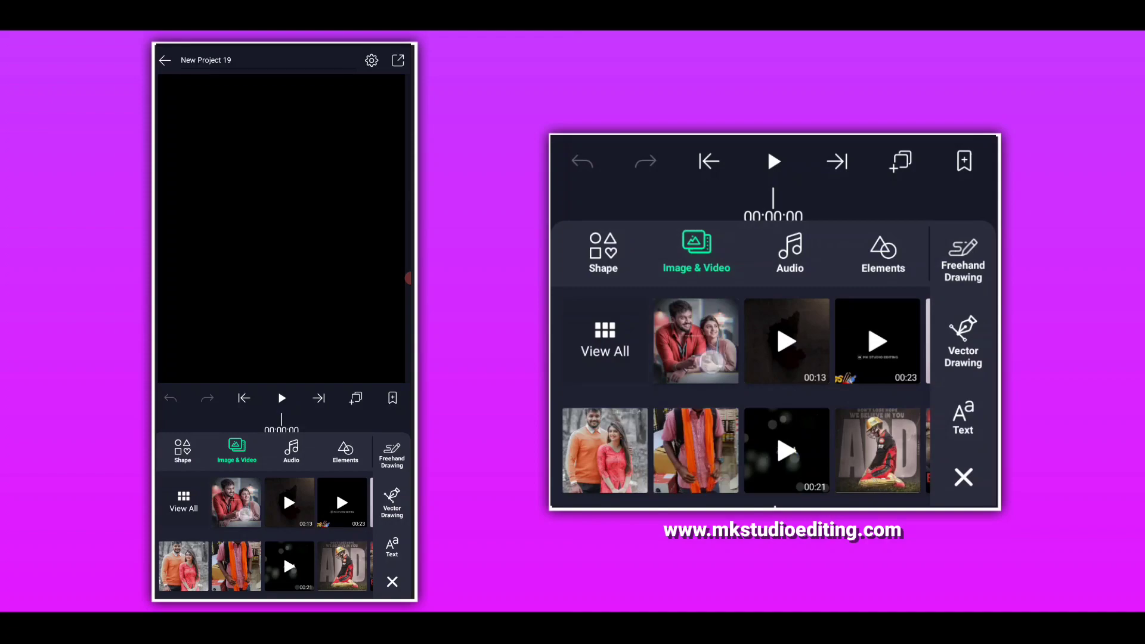
left_click(236, 503)
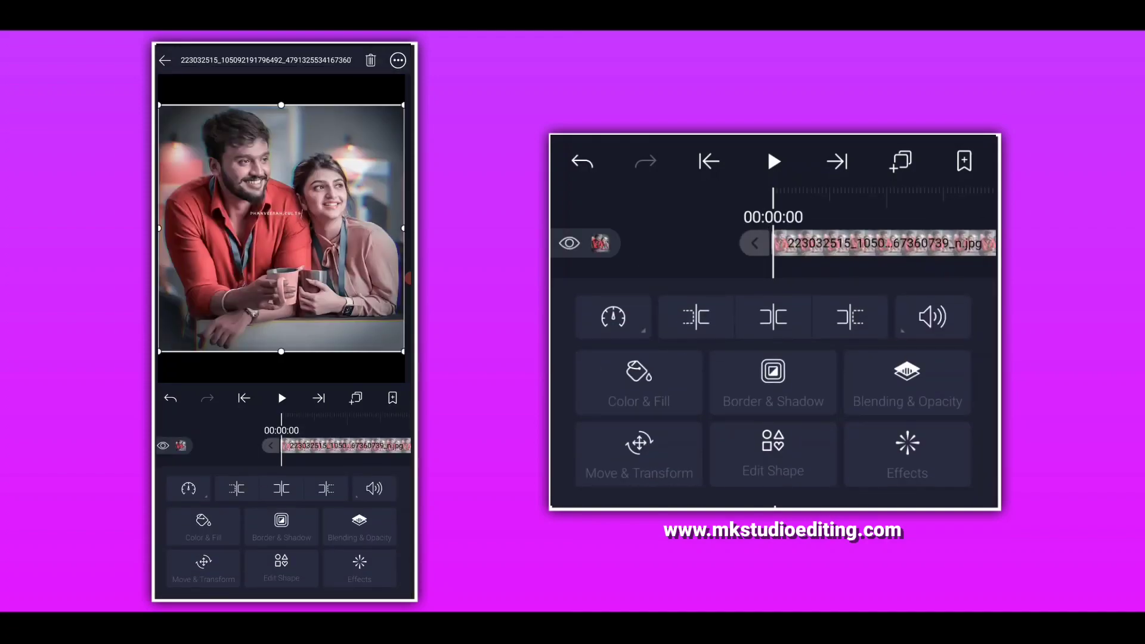
left_click(399, 61)
left_click(304, 90)
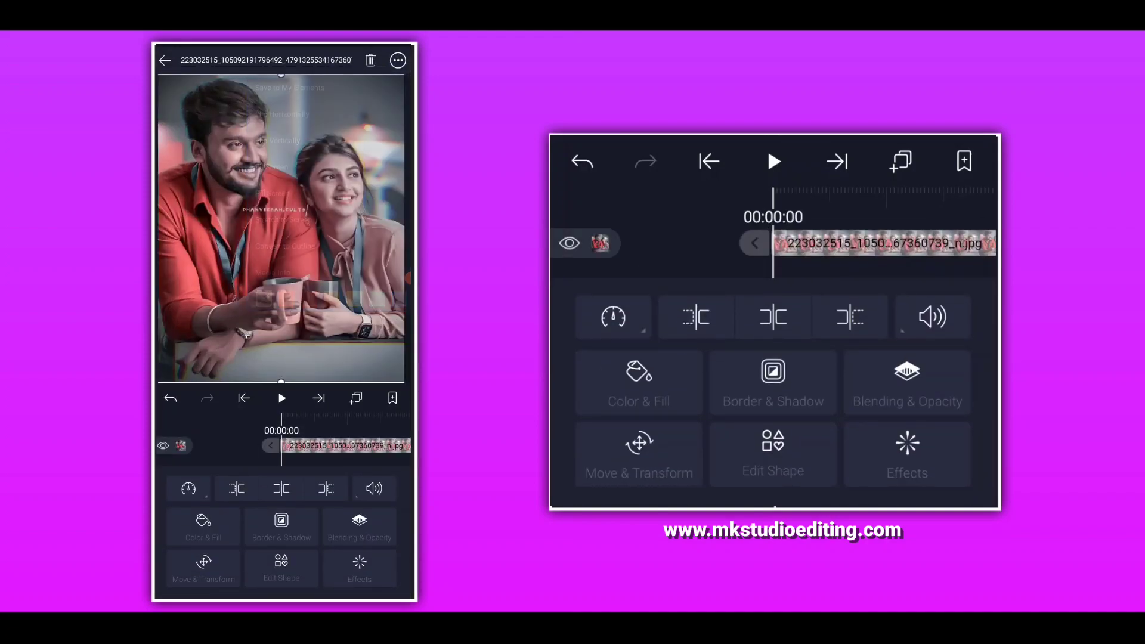
Step: Extend the coffee-cup photo clip to about 2:10 on the timeline
left_click_drag(886, 243, 680, 243)
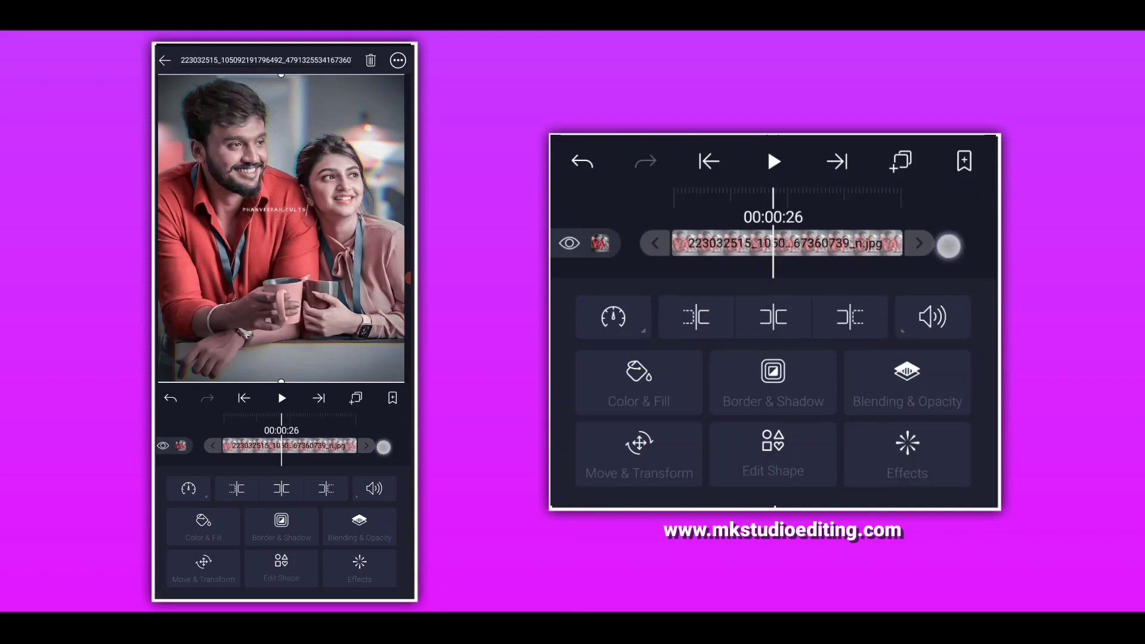
left_click_drag(830, 235, 689, 235)
left_click_drag(789, 243, 966, 243)
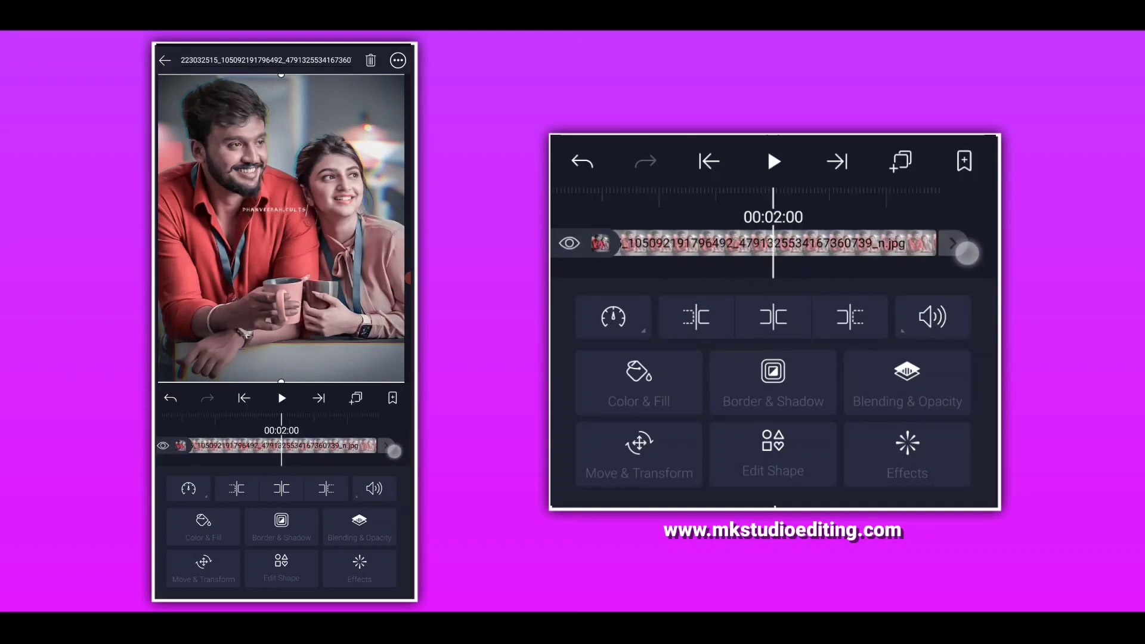
left_click_drag(811, 233, 886, 232)
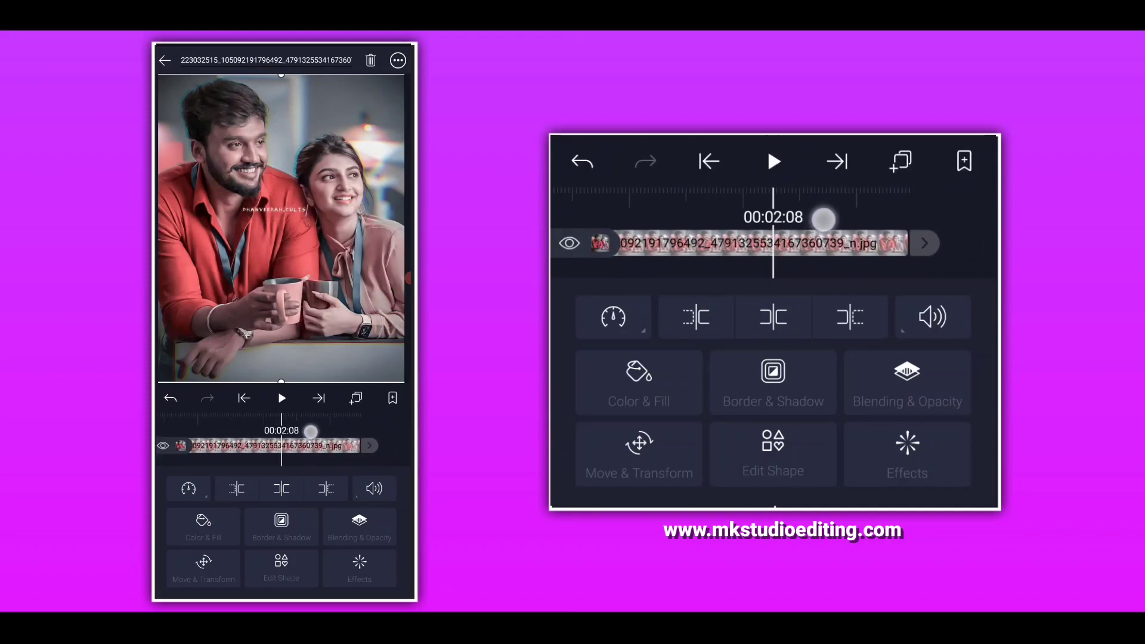
left_click(871, 296)
left_click_drag(871, 297, 886, 296)
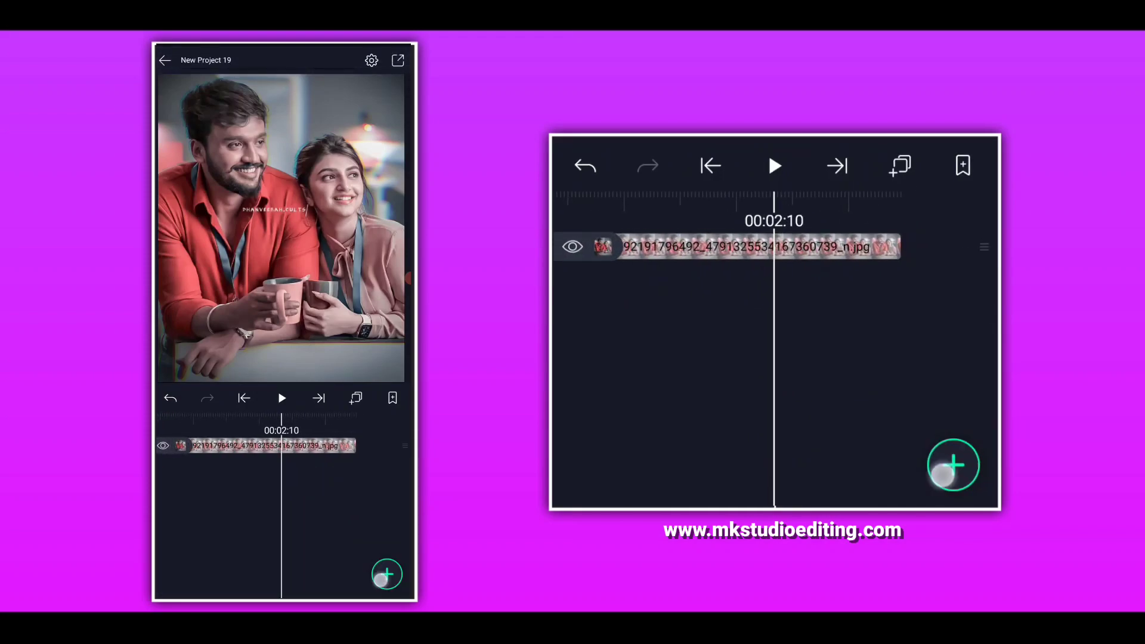
Step: Add the orange-sweater couple photo as a new top layer
left_click(953, 466)
left_click(693, 252)
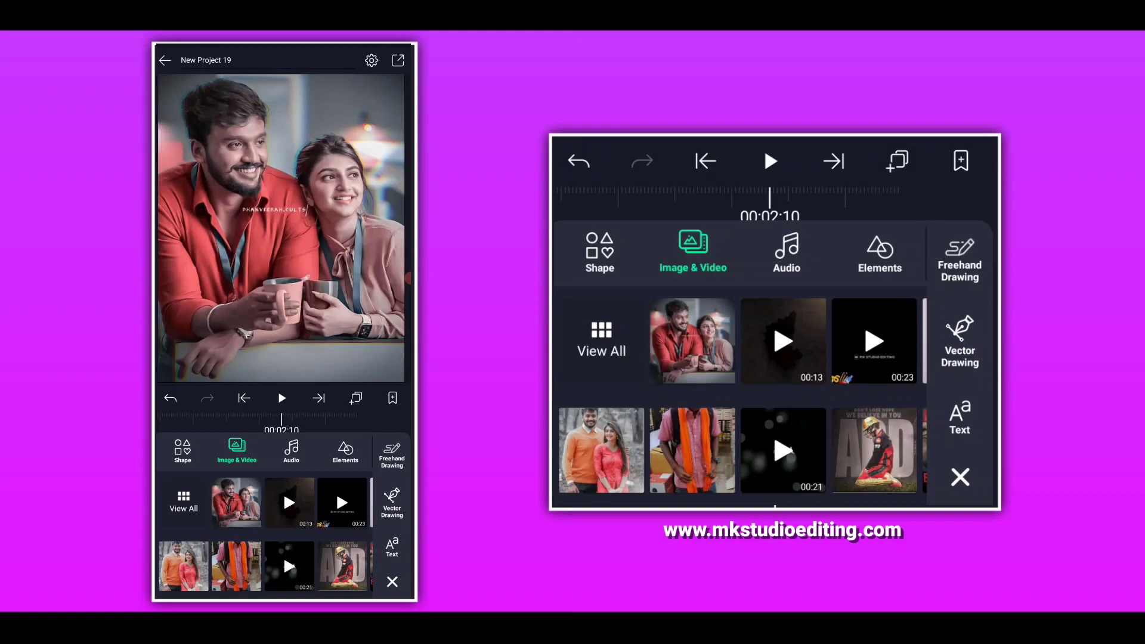
left_click(602, 450)
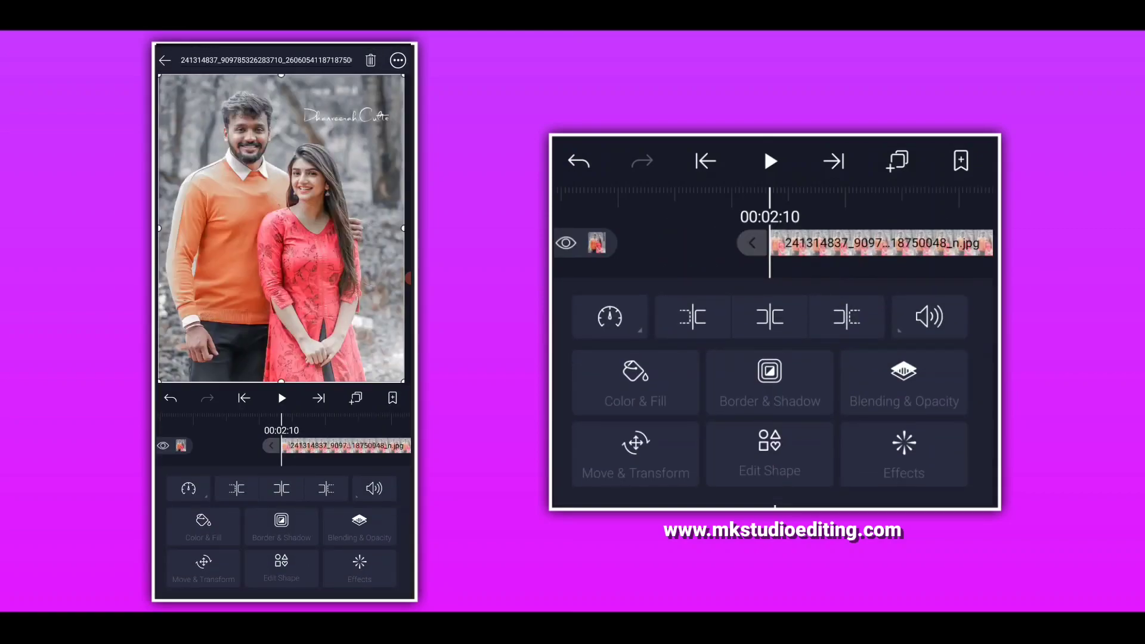
left_click(578, 161)
Step: Trim the orange-sweater photo clip's end at 00:03:13
left_click_drag(859, 369, 771, 369)
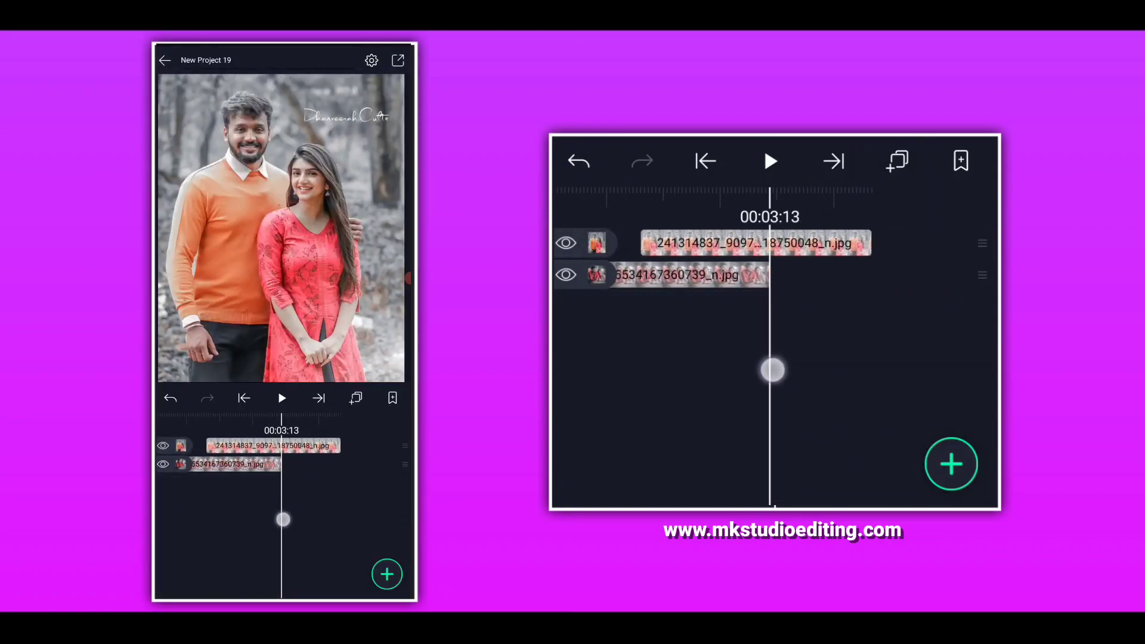
left_click(756, 243)
left_click(843, 314)
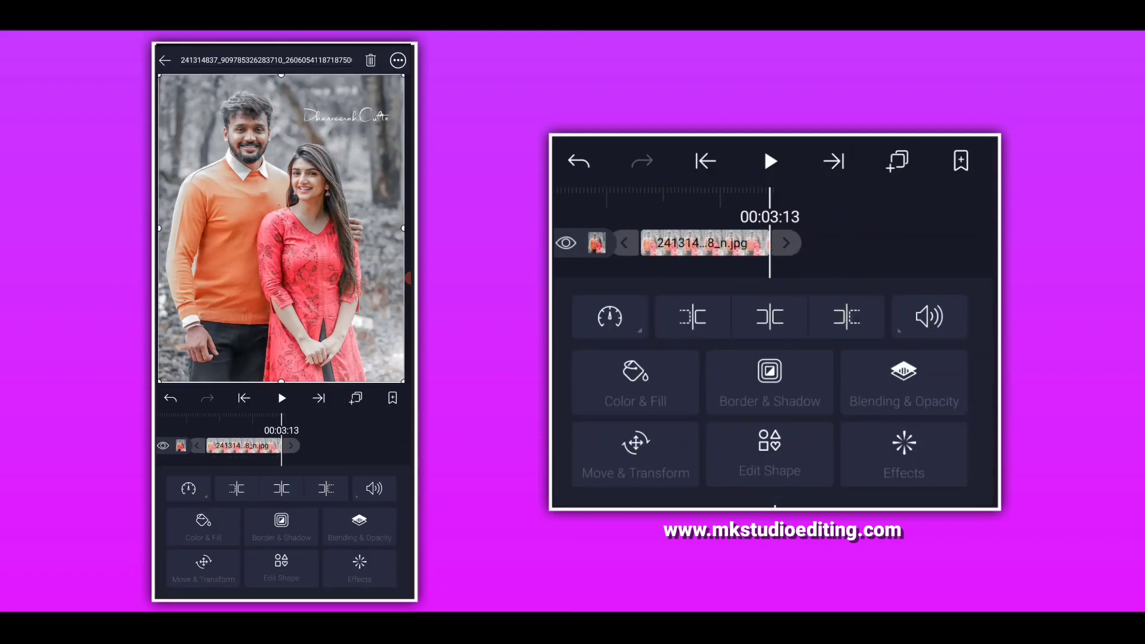
left_click(579, 162)
Step: Duplicate the orange-sweater photo layer and hide the top copy
left_click_drag(824, 358, 904, 358)
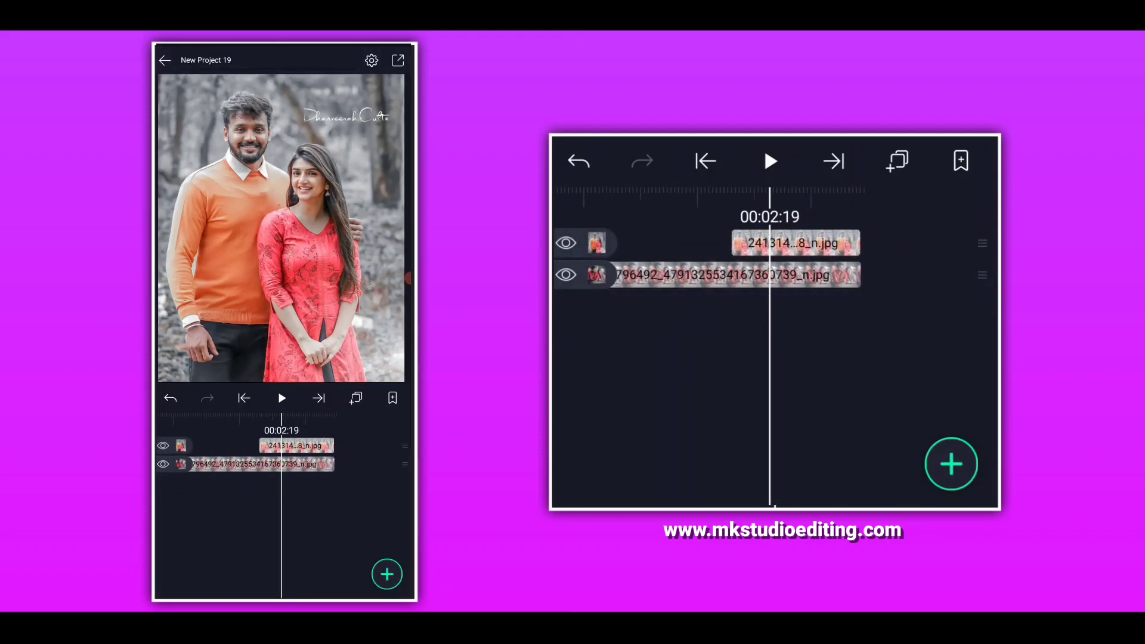
left_click(794, 244)
left_click(899, 161)
left_click(859, 326)
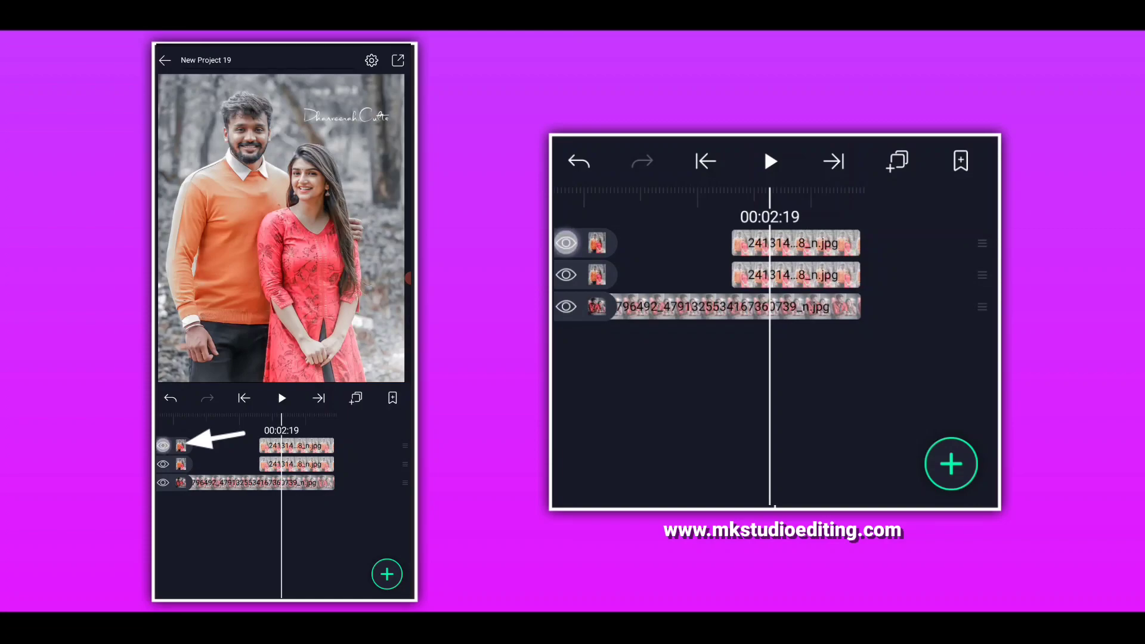
left_click(565, 243)
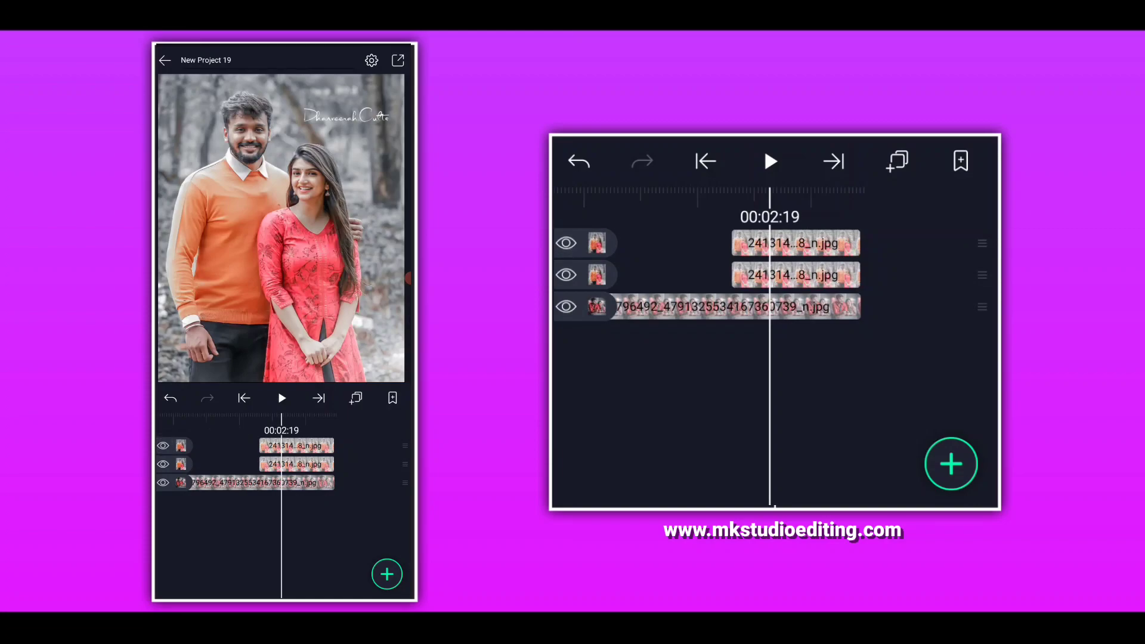
left_click(565, 242)
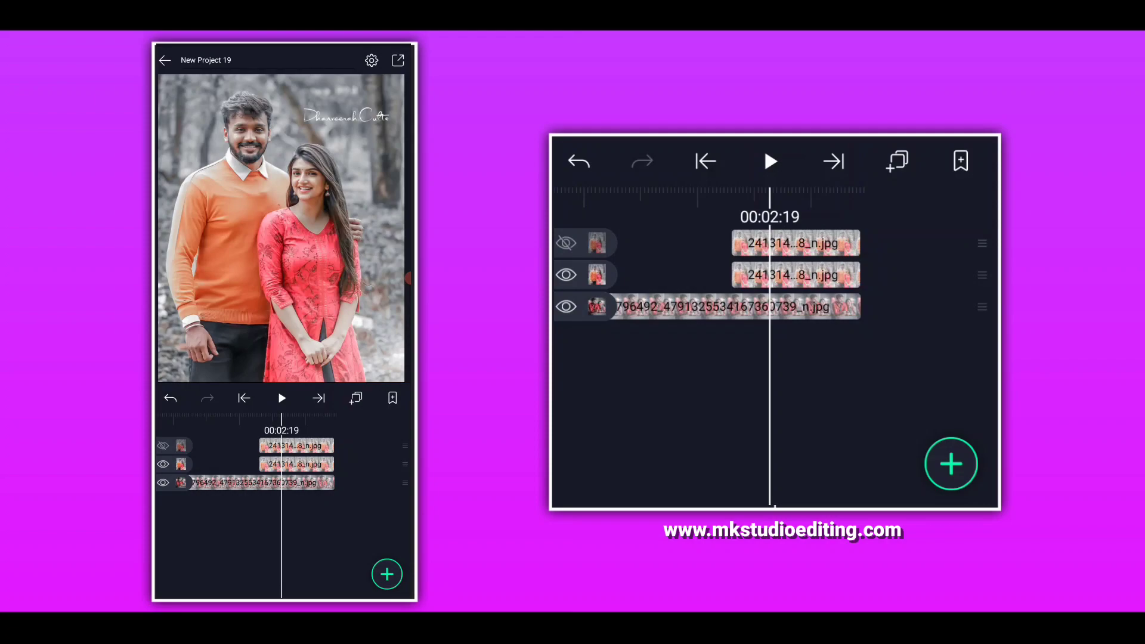
Step: Add a Wipe effect to the visible copy of the orange-sweater photo
left_click(796, 275)
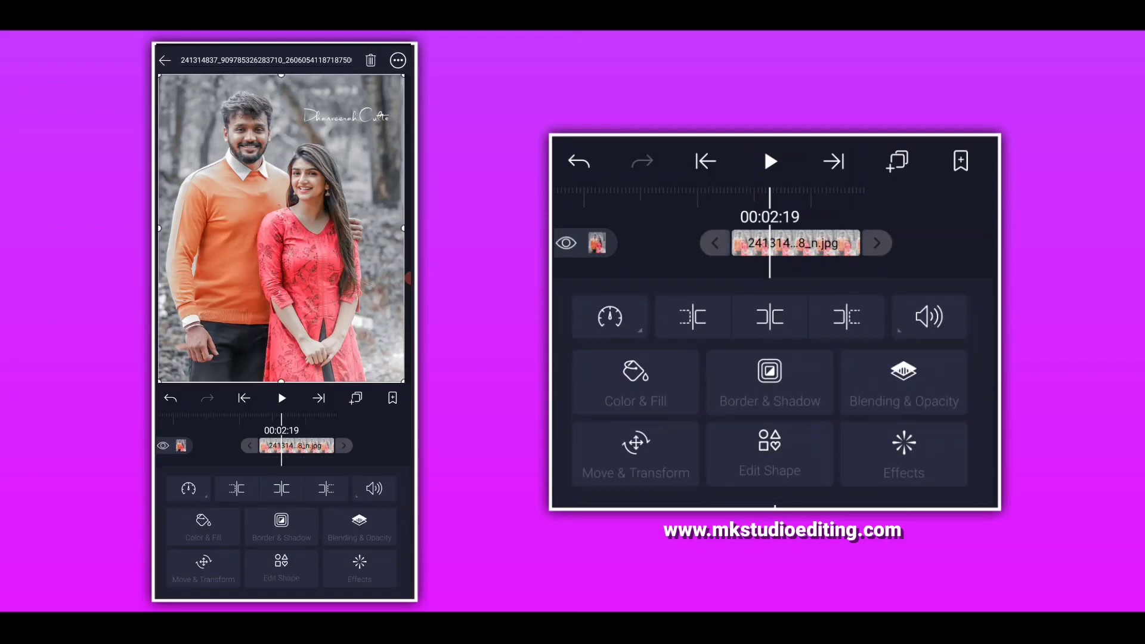
left_click(579, 162)
left_click(816, 274)
left_click(919, 458)
left_click(873, 298)
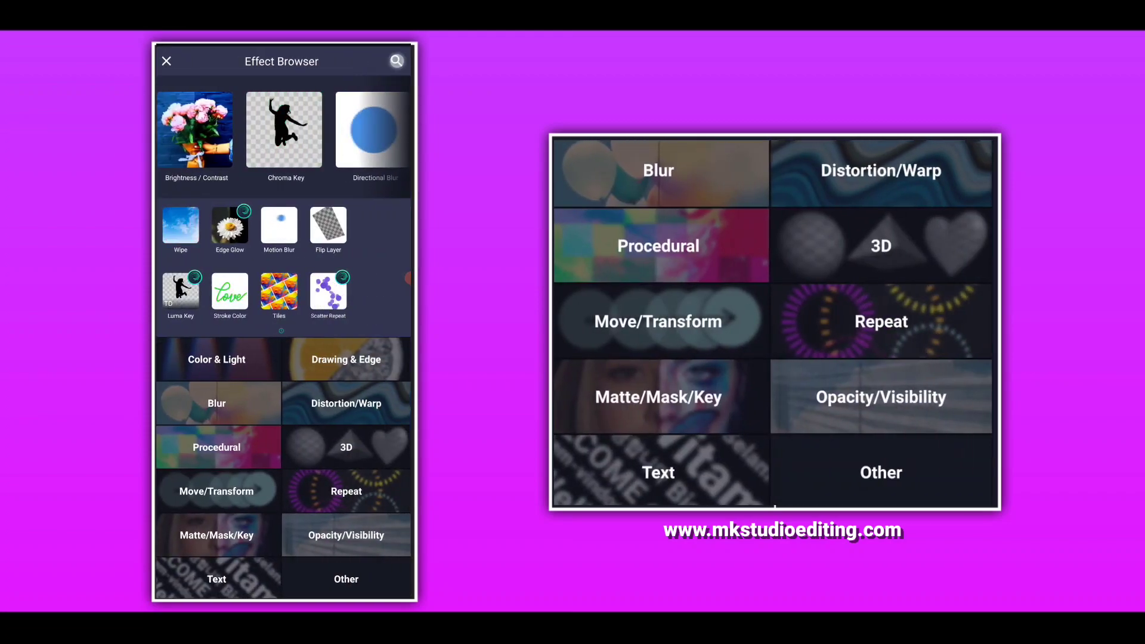
left_click(396, 61)
type("wipe")
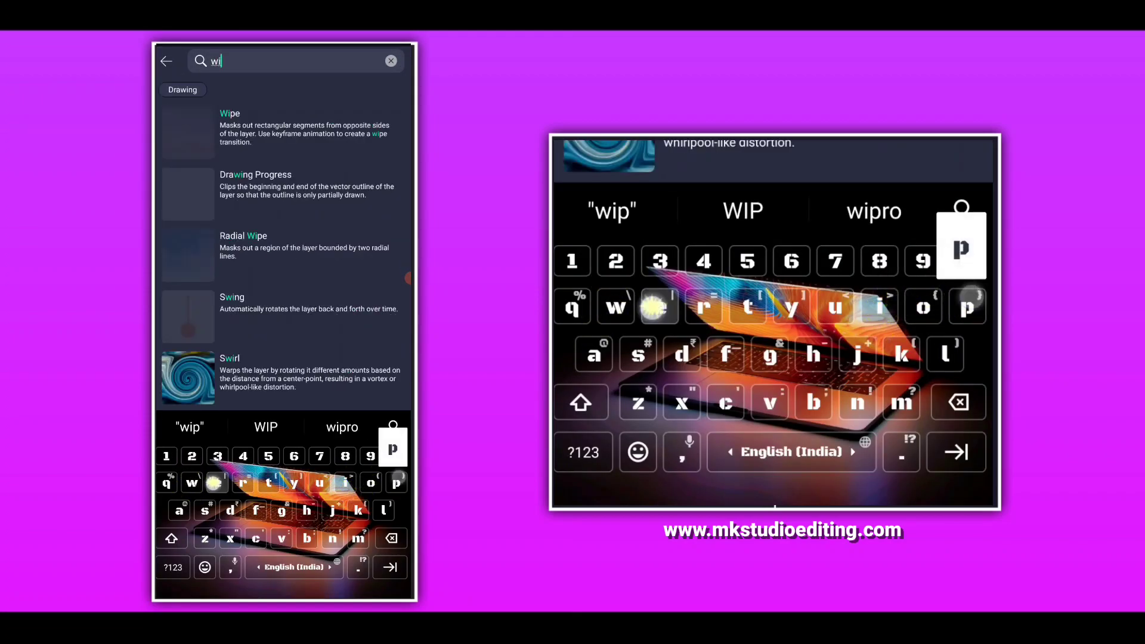
left_click(285, 107)
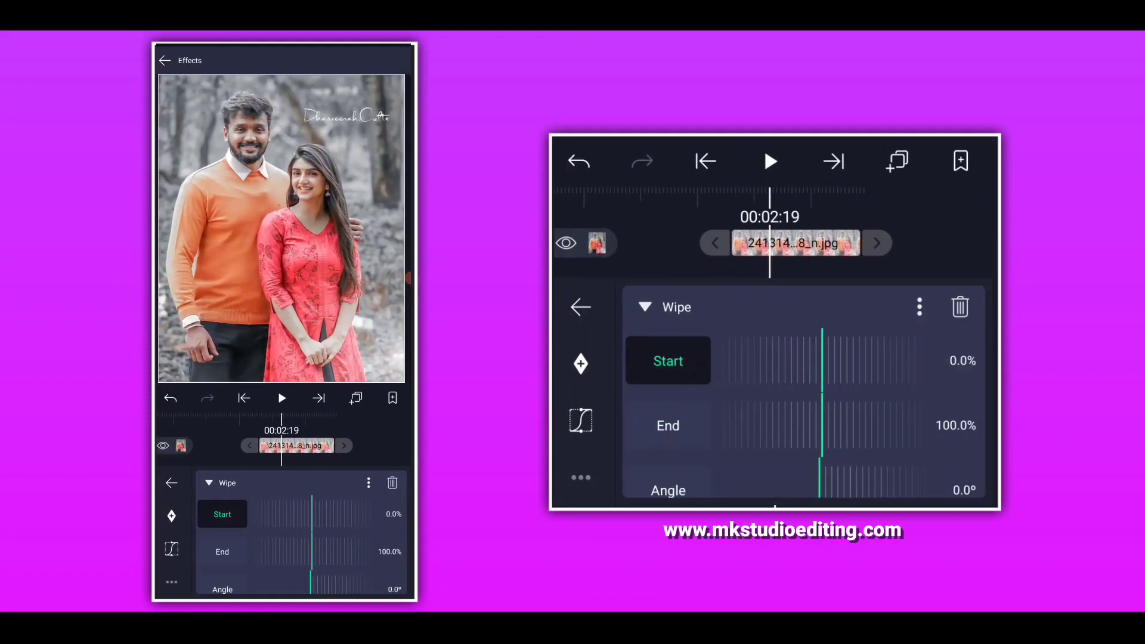
scroll(895, 403, "down", 2)
Step: Set the wipe angle to 90° and its start to about 50.7%
mouse_move(831, 417)
left_mouse_down()
mouse_move(693, 401)
mouse_move(723, 412)
left_mouse_up()
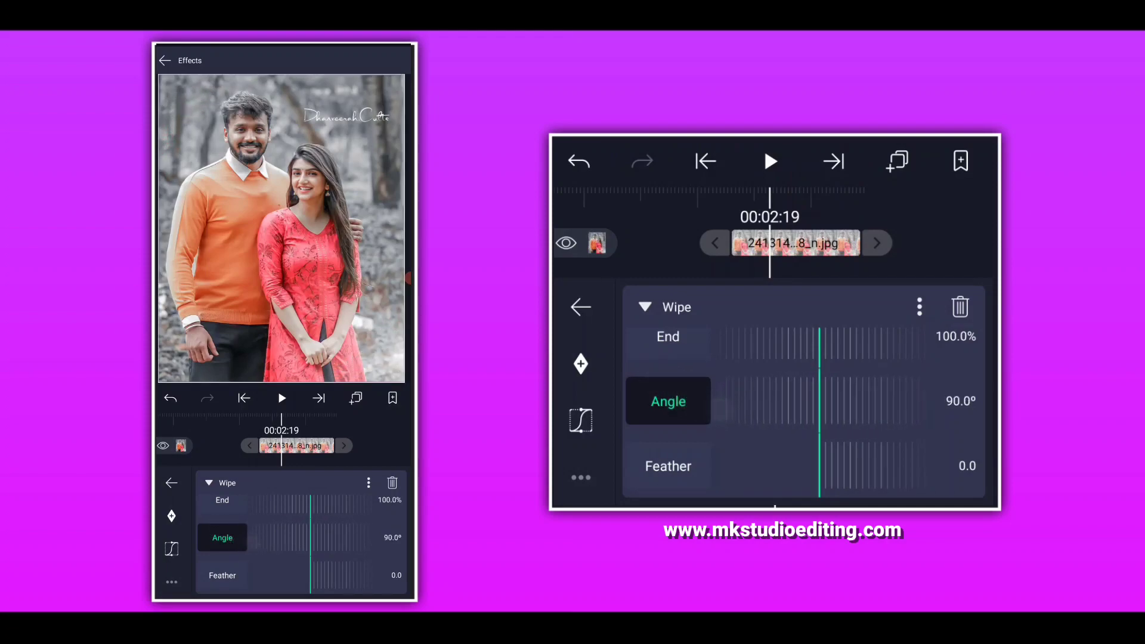
scroll(805, 412, "up", 2)
mouse_move(797, 361)
left_mouse_down()
mouse_move(668, 344)
mouse_move(707, 339)
left_mouse_up()
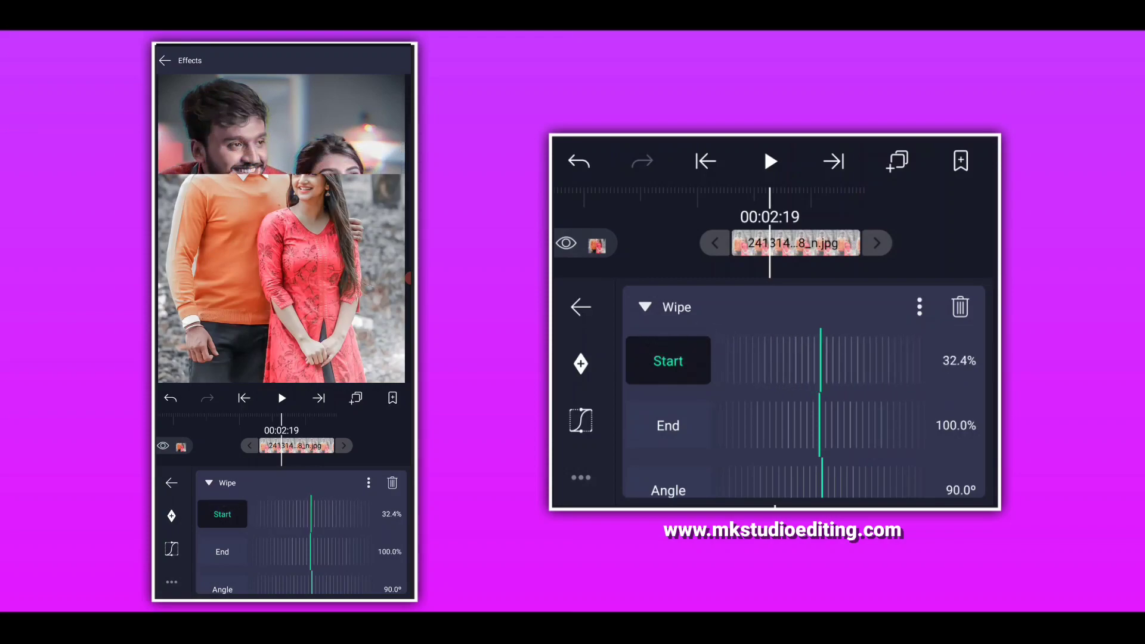
left_click_drag(788, 411, 793, 421)
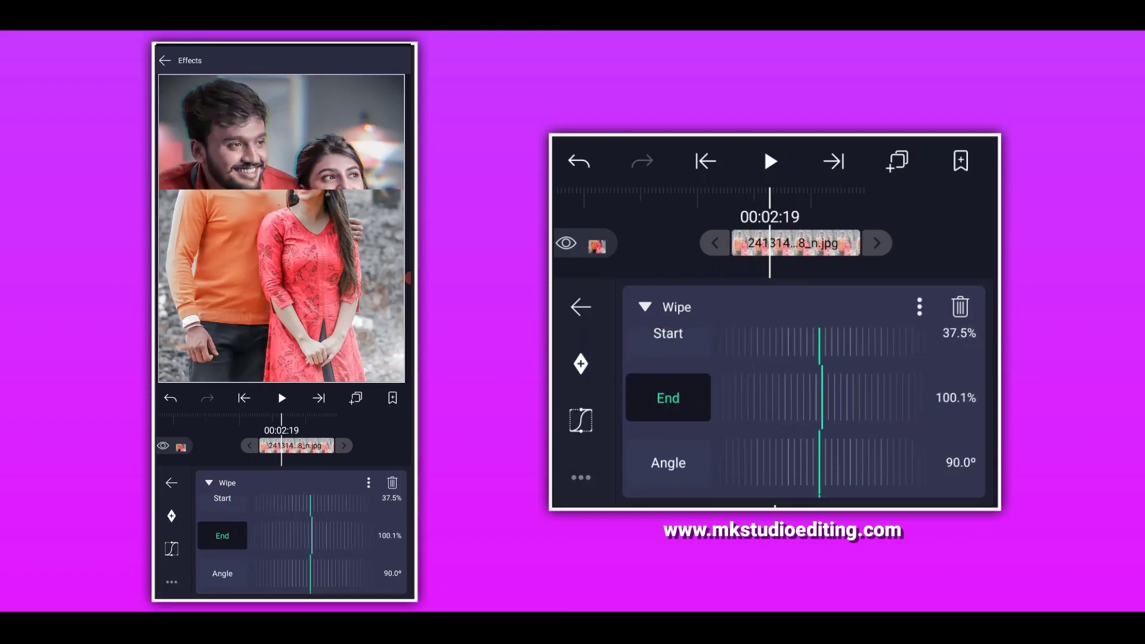
mouse_move(778, 353)
left_mouse_down()
mouse_move(725, 351)
mouse_move(794, 388)
mouse_move(842, 371)
left_mouse_up()
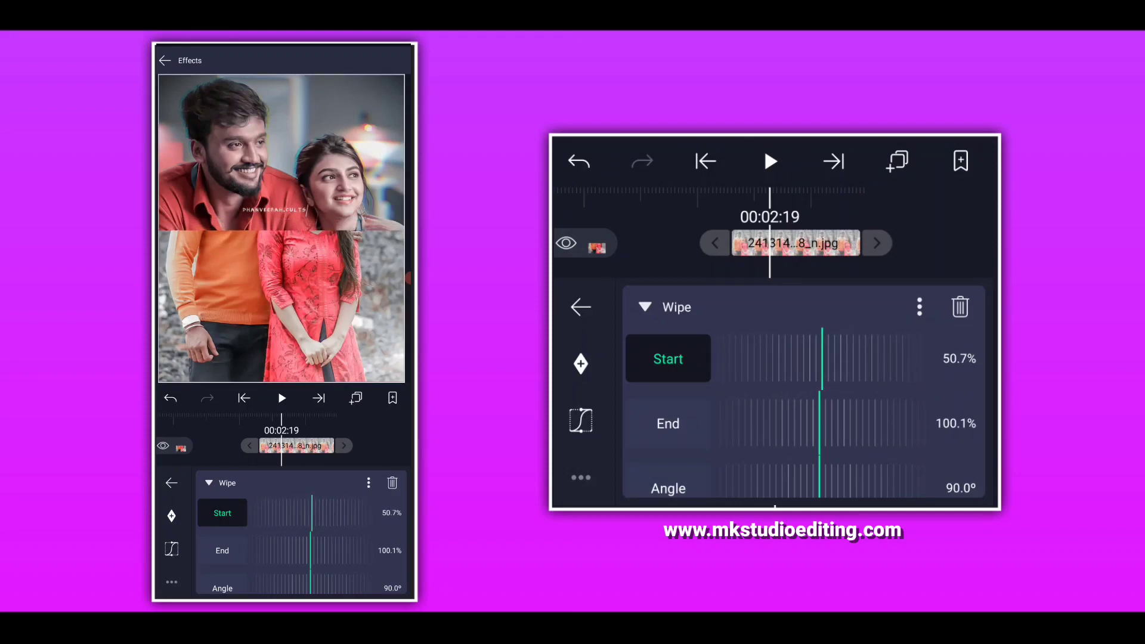
left_click(927, 211)
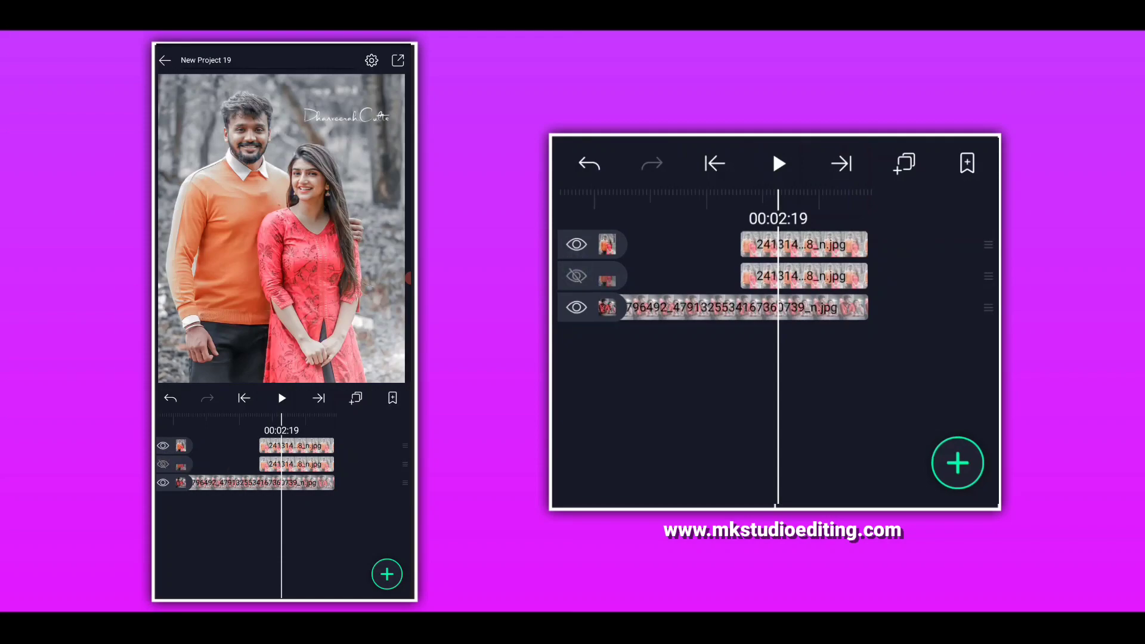
Step: Give the top photo copy a Wipe at 90° with its end at 50.8%
left_click(803, 244)
left_click(910, 452)
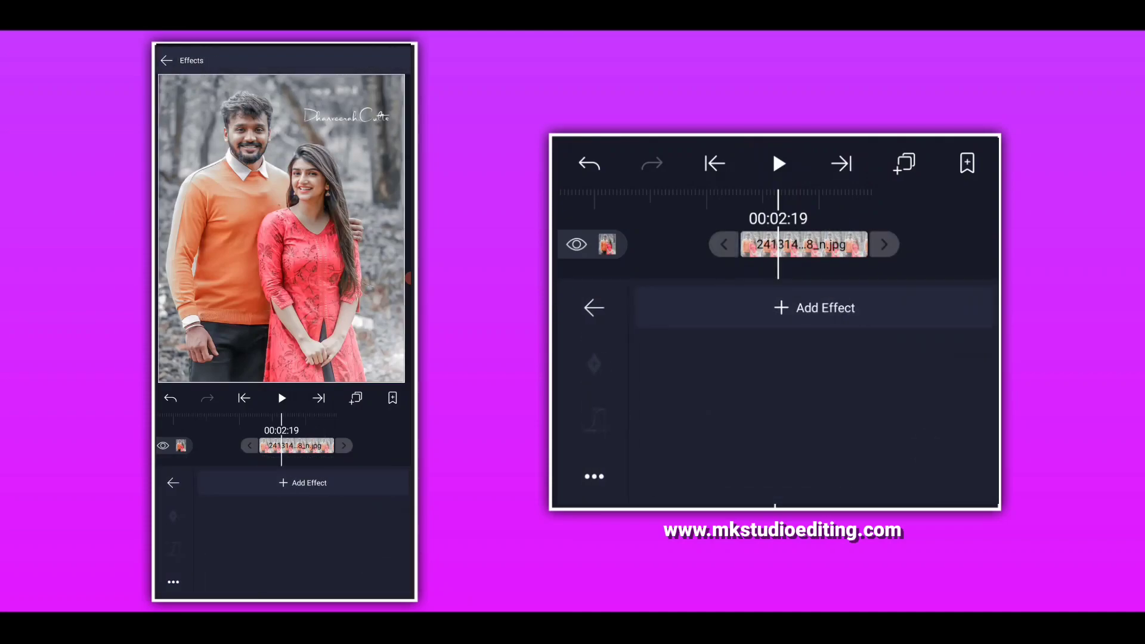
left_click(895, 307)
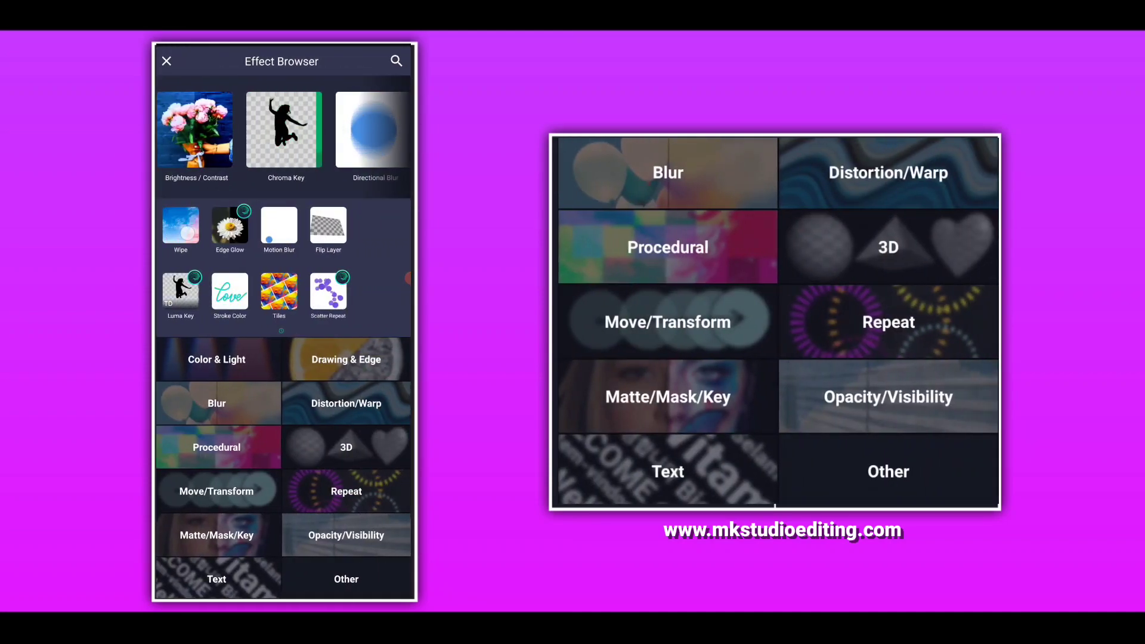
left_click(179, 226)
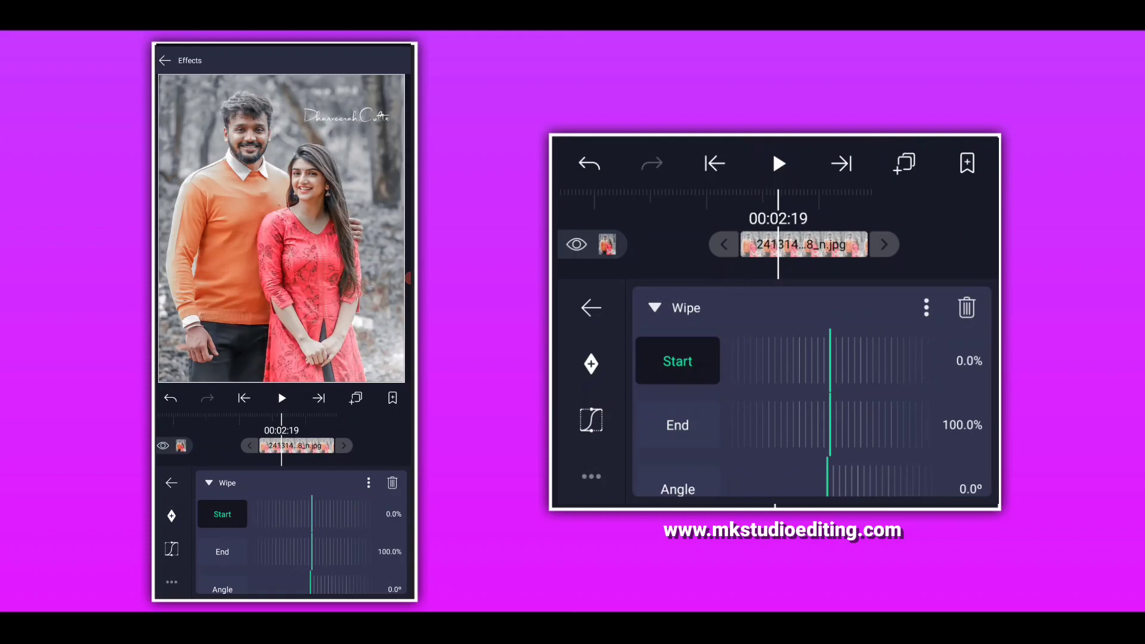
scroll(805, 421, "down", 2)
mouse_move(787, 413)
left_mouse_down()
mouse_move(706, 421)
mouse_move(855, 425)
left_mouse_up()
scroll(805, 420, "up", 2)
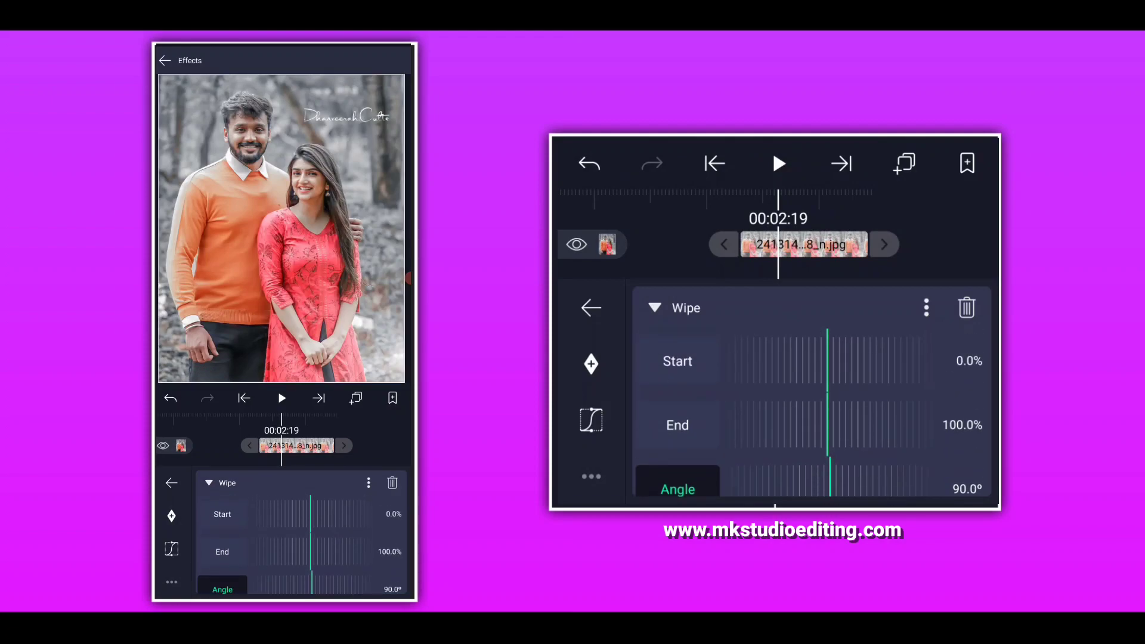
mouse_move(921, 428)
left_mouse_down()
mouse_move(984, 448)
mouse_move(968, 435)
mouse_move(834, 433)
mouse_move(828, 415)
left_mouse_up()
left_click_drag(949, 428, 893, 424)
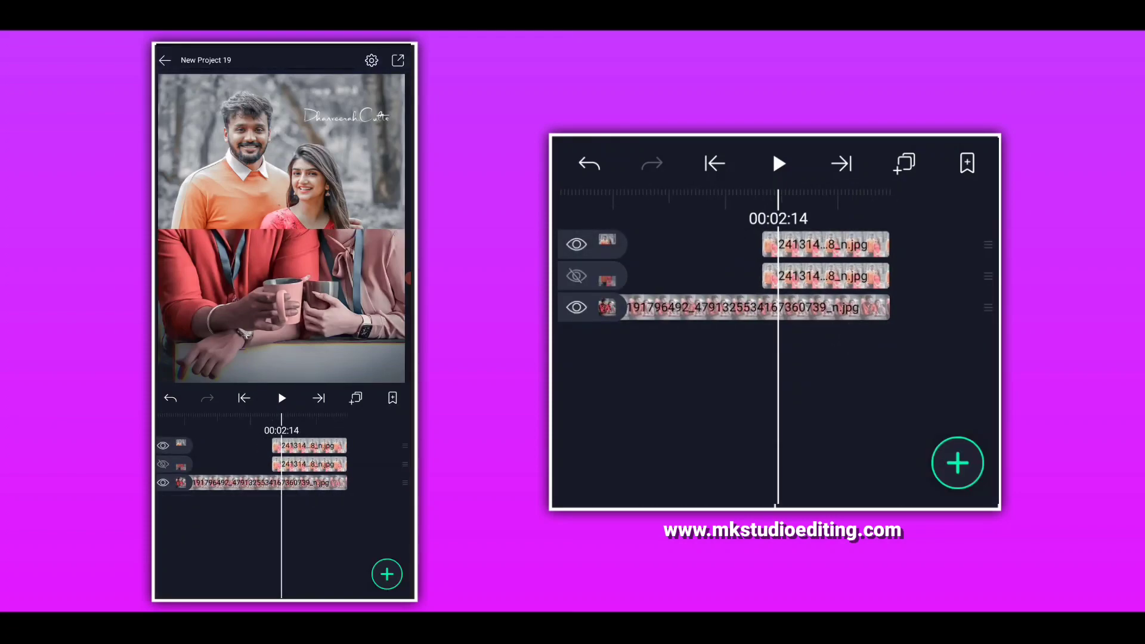
Step: Unhide the other half layer and refine the top copy's wipe end to 50.6%
left_click(577, 276)
left_click_drag(908, 345, 845, 352)
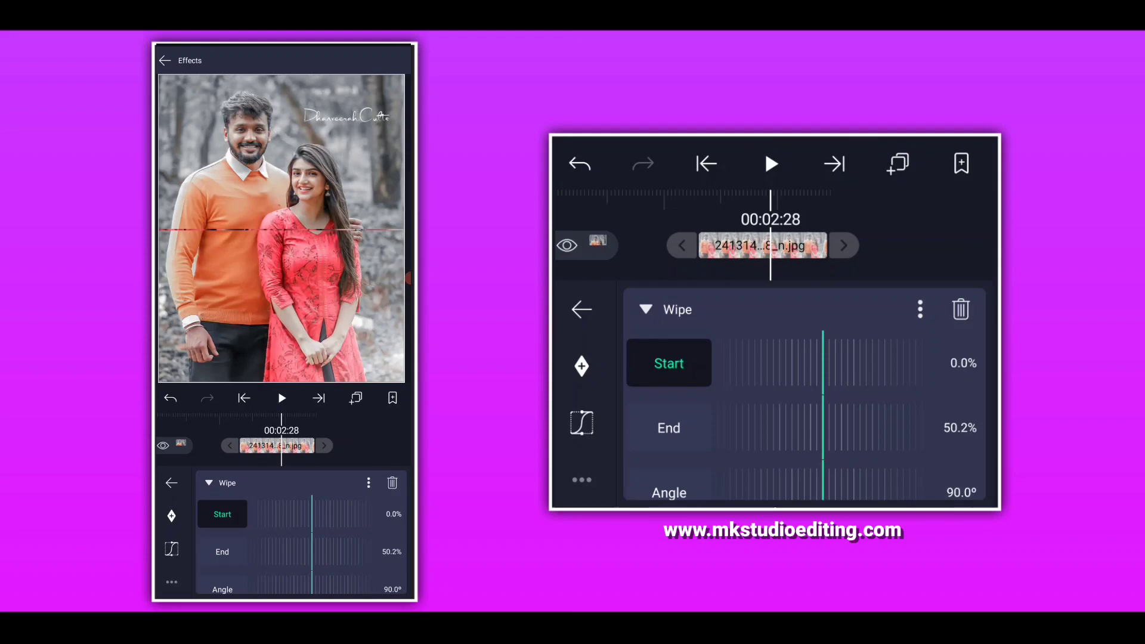
left_click_drag(838, 435, 810, 437)
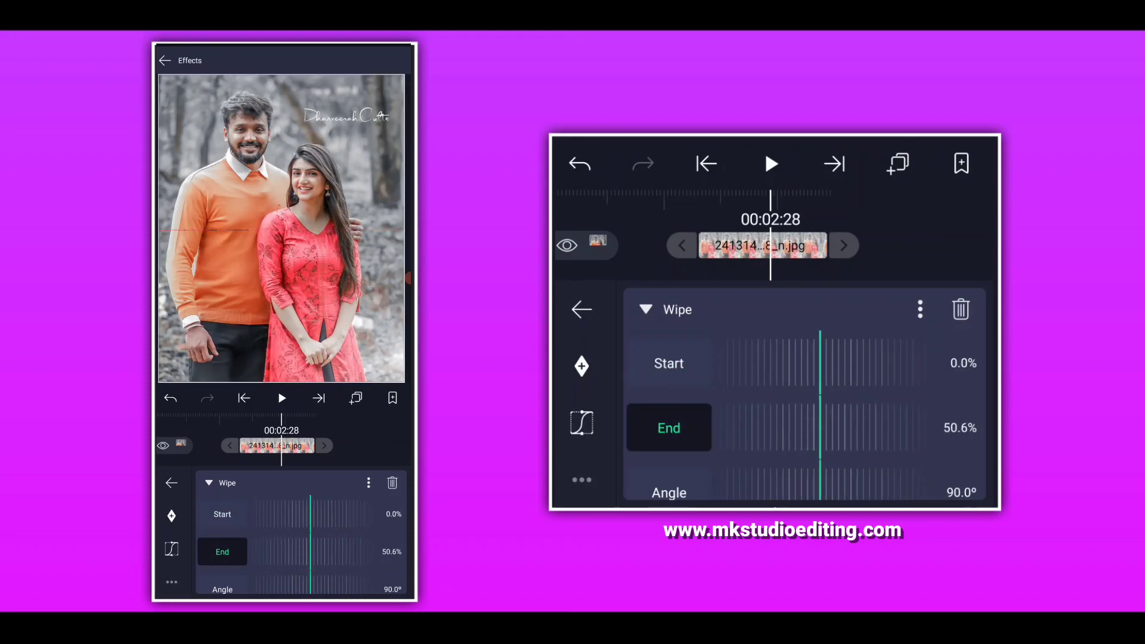
left_click(365, 439)
left_click_drag(323, 466, 357, 465)
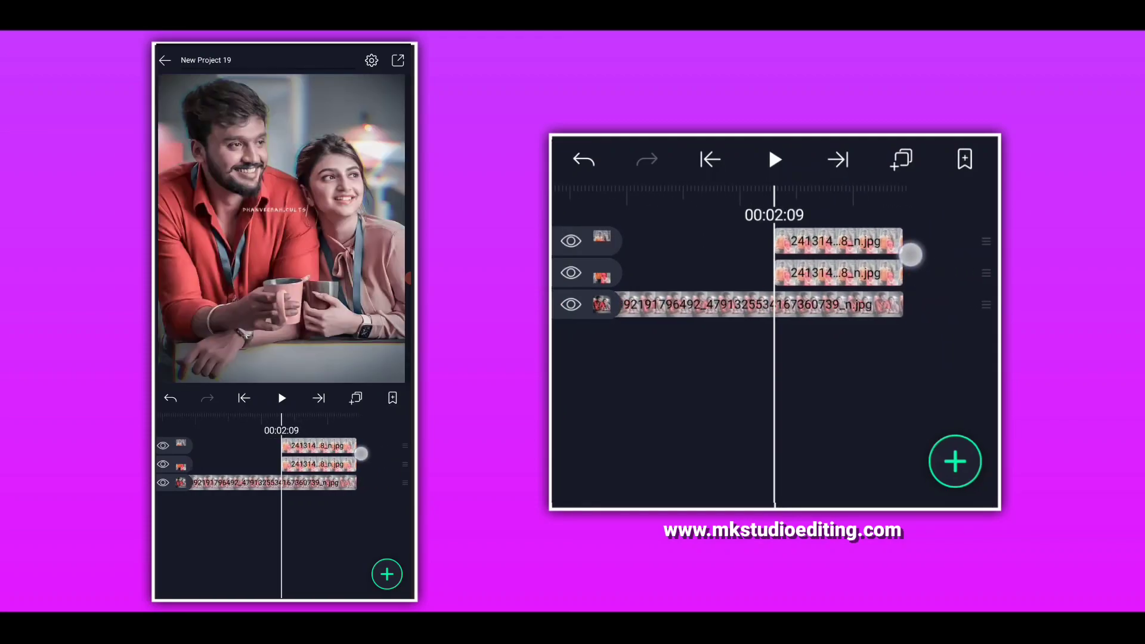
Step: Keyframe the top half's position so it starts off the right edge at X 1358.50
left_click(324, 445)
left_click(202, 567)
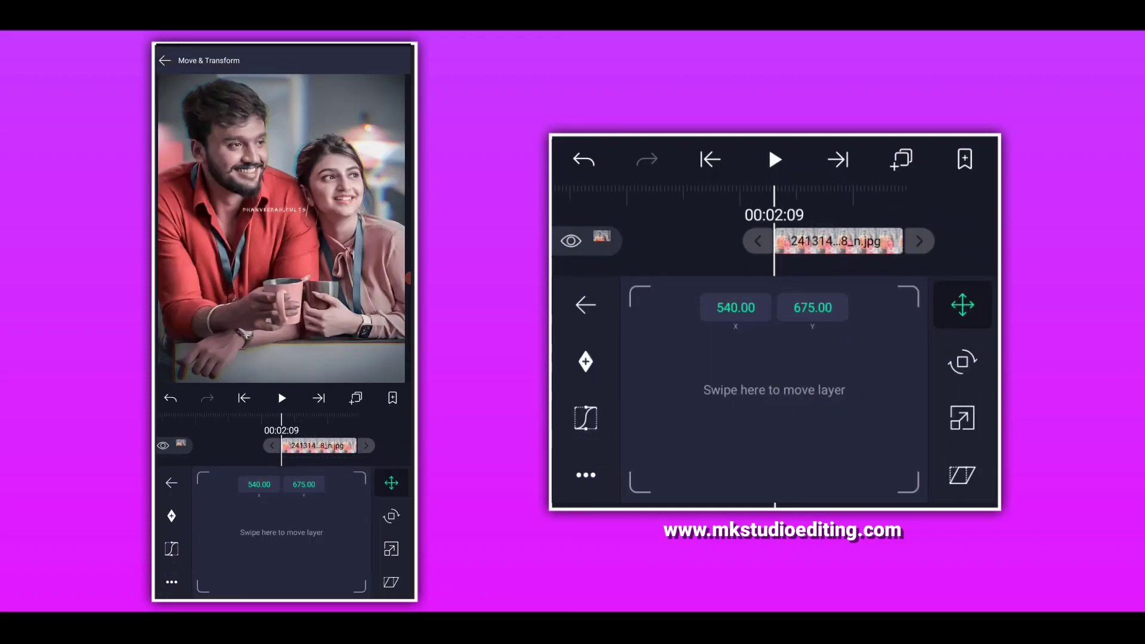
left_click(172, 516)
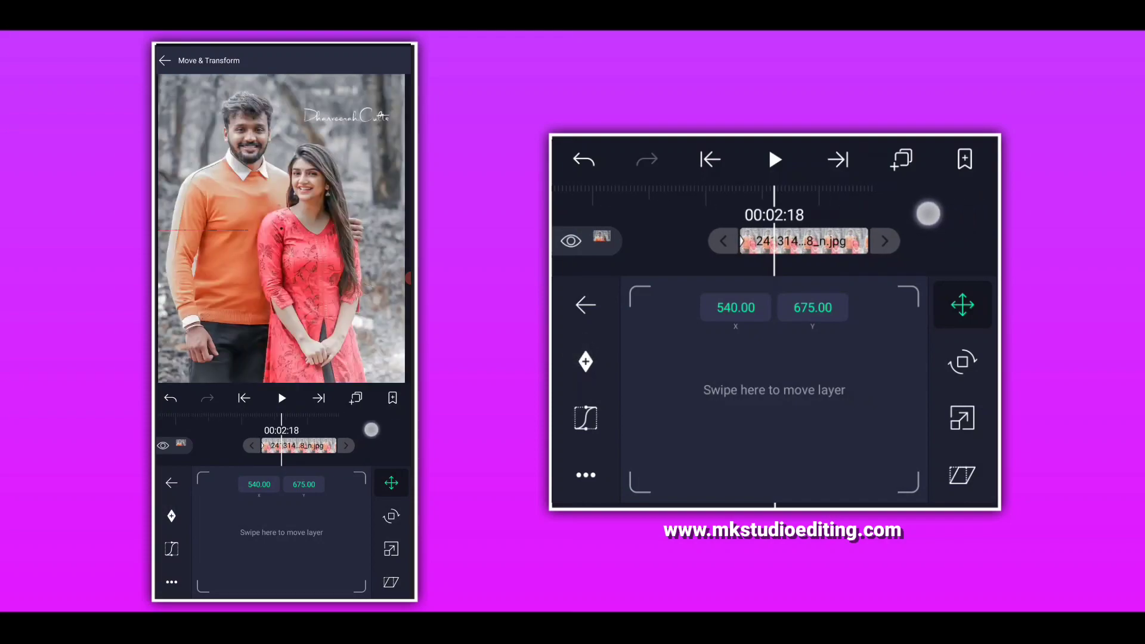
mouse_move(391, 429)
left_mouse_down()
mouse_move(364, 429)
mouse_move(376, 428)
left_mouse_up()
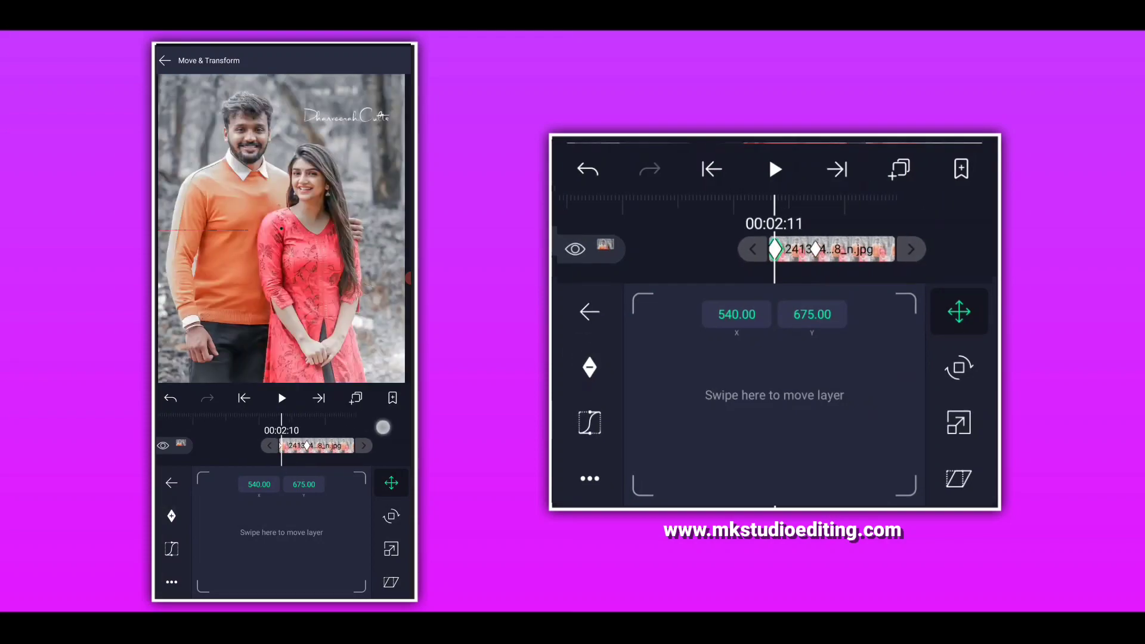
left_click_drag(304, 532, 337, 532)
mouse_move(779, 394)
left_mouse_down()
mouse_move(876, 391)
mouse_move(851, 409)
left_mouse_up()
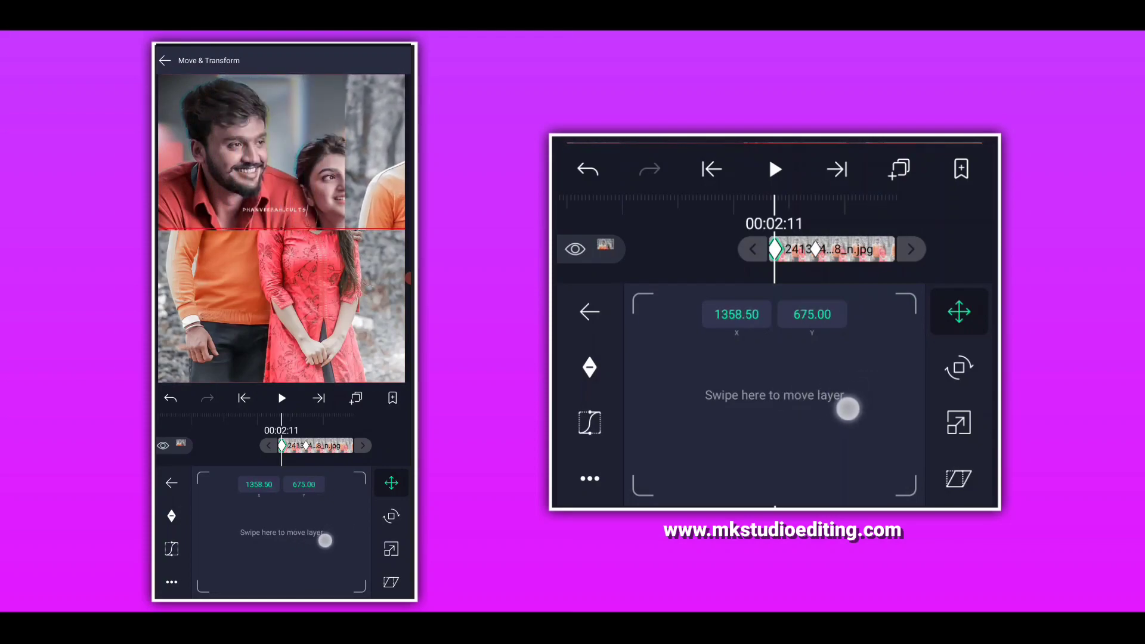
left_click_drag(921, 210, 905, 210)
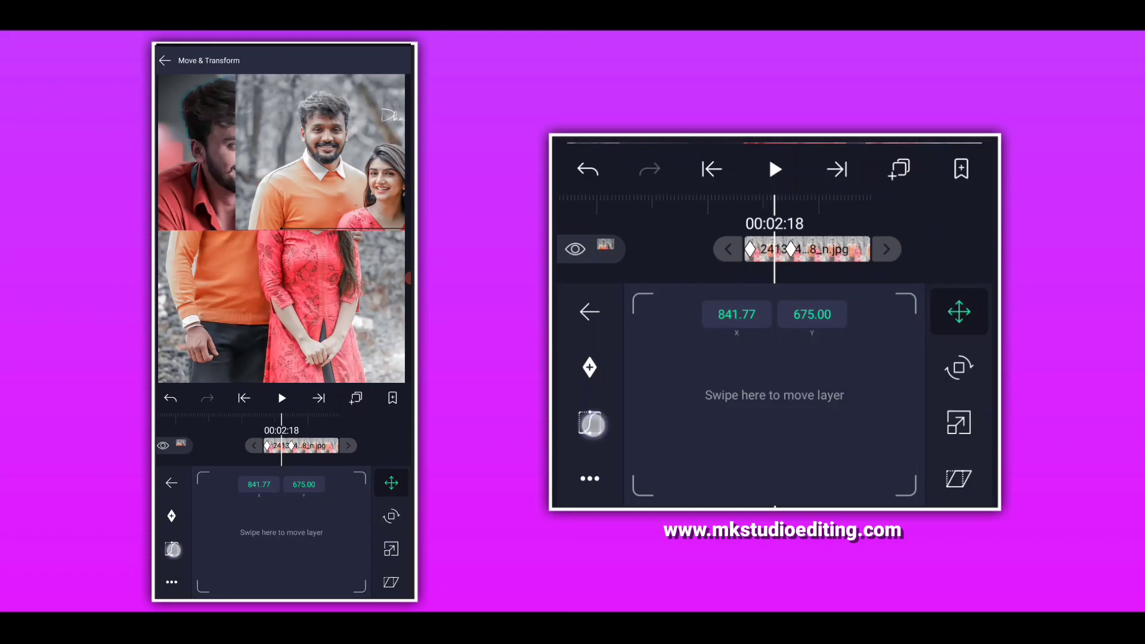
Step: Give the slide an ease-out curve and copy that curve
left_click(591, 423)
mouse_move(693, 421)
left_mouse_down()
mouse_move(710, 333)
mouse_move(641, 365)
left_mouse_up()
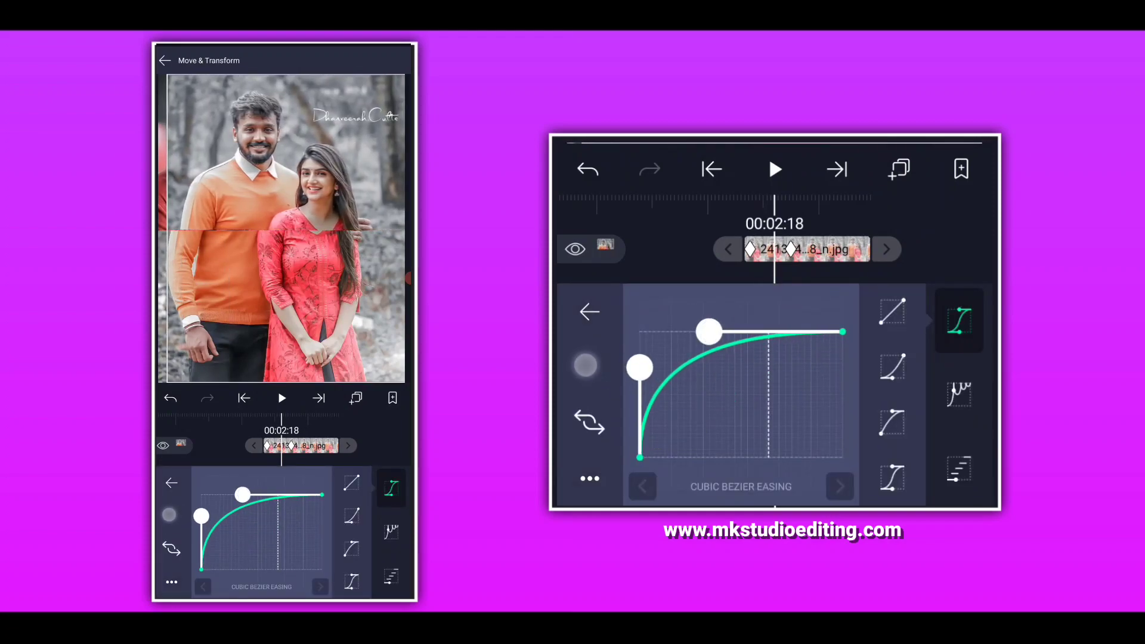
left_click(589, 479)
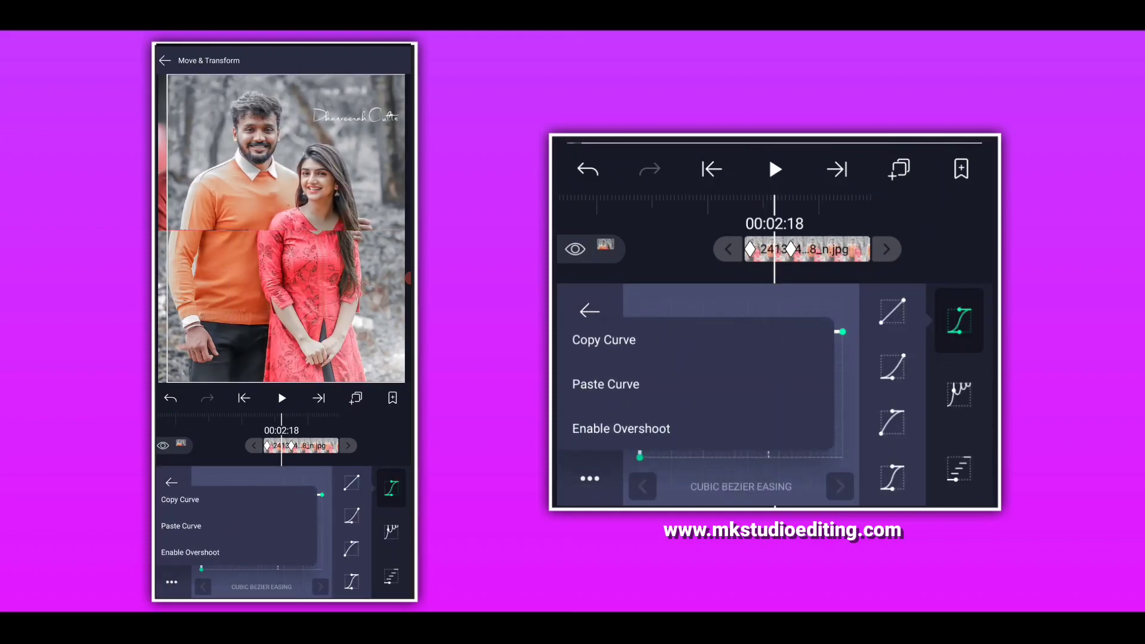
left_click(617, 339)
left_click(164, 60)
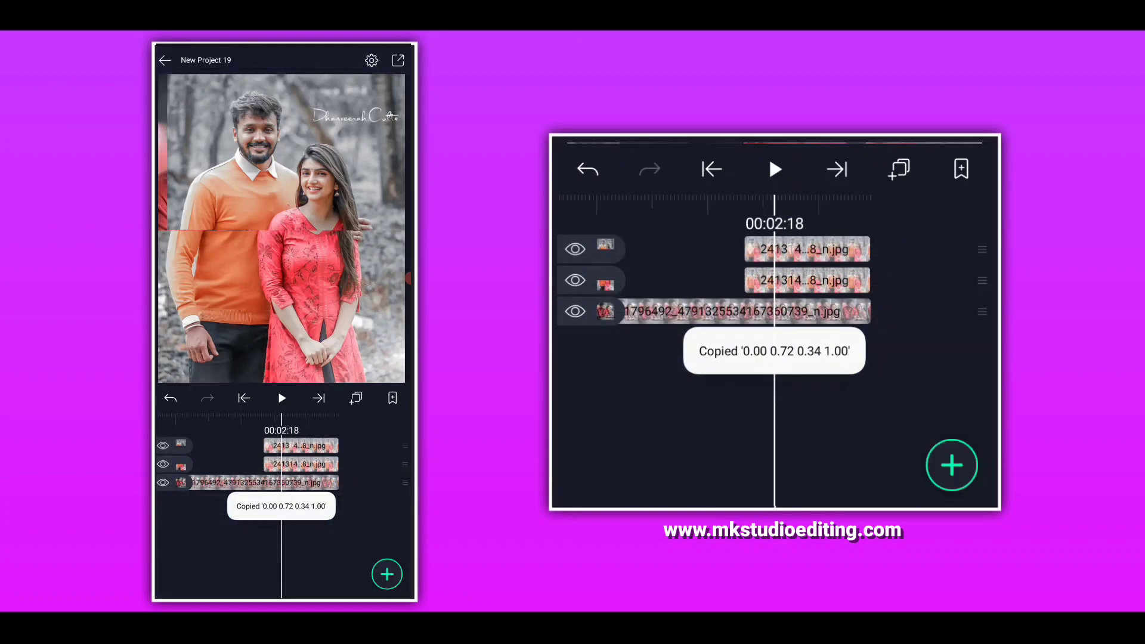
Step: Keyframe the lower half's position so it starts off the left edge at a negative X
left_click(299, 463)
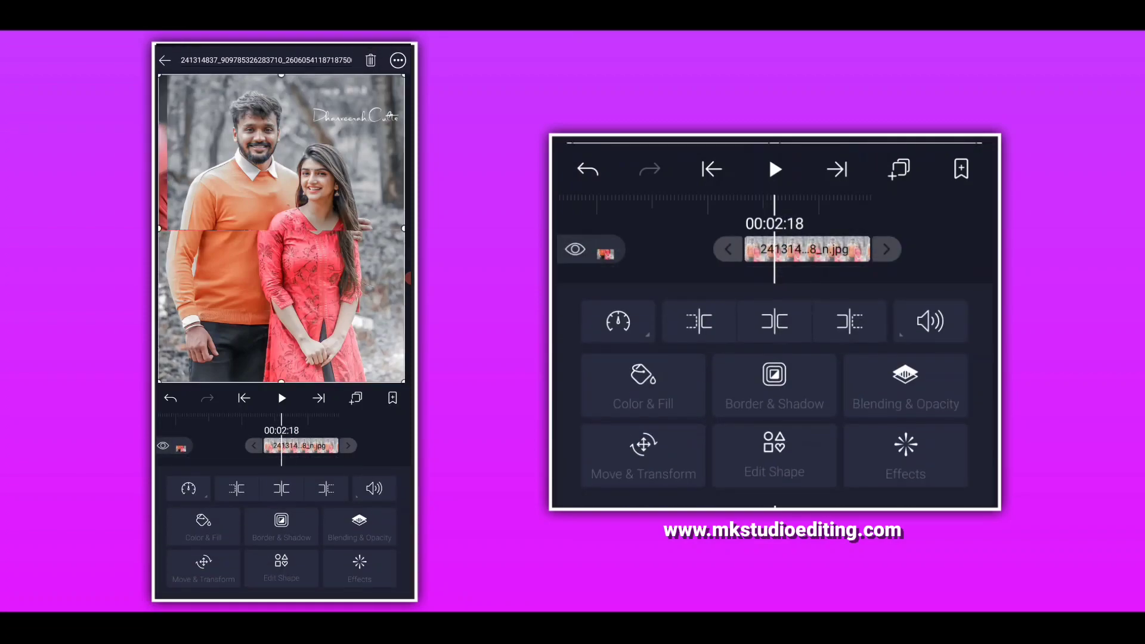
left_click(613, 448)
mouse_move(833, 218)
left_mouse_down()
mouse_move(901, 225)
mouse_move(902, 210)
left_mouse_up()
left_click(590, 367)
left_click(590, 367)
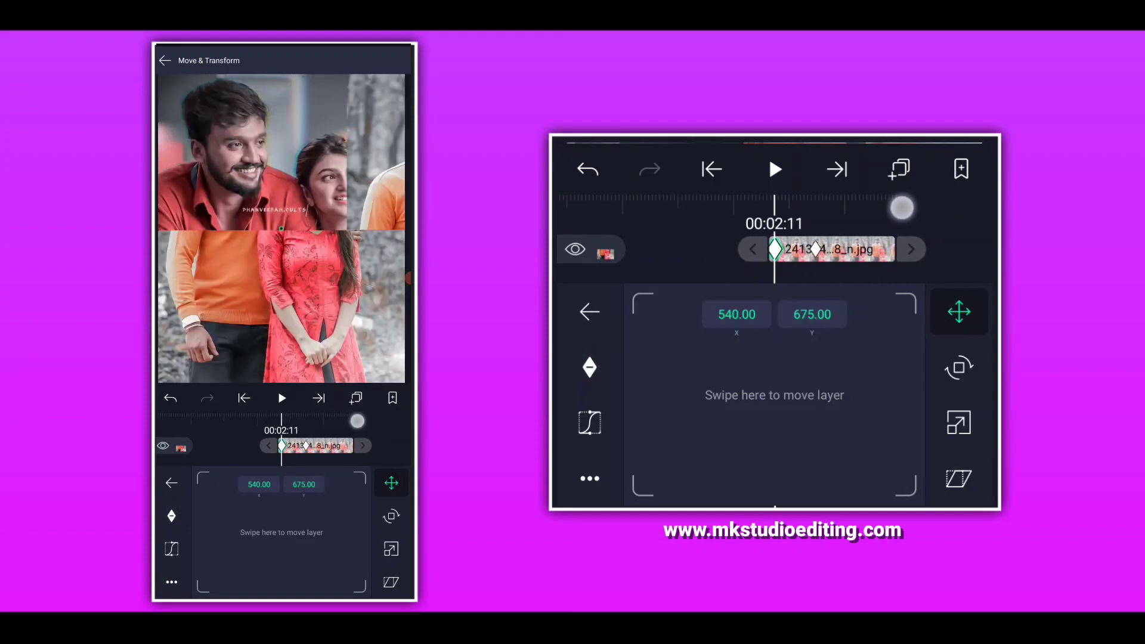
mouse_move(777, 400)
left_mouse_down()
mouse_move(733, 383)
mouse_move(811, 419)
mouse_move(796, 421)
mouse_move(821, 410)
mouse_move(814, 399)
left_mouse_up()
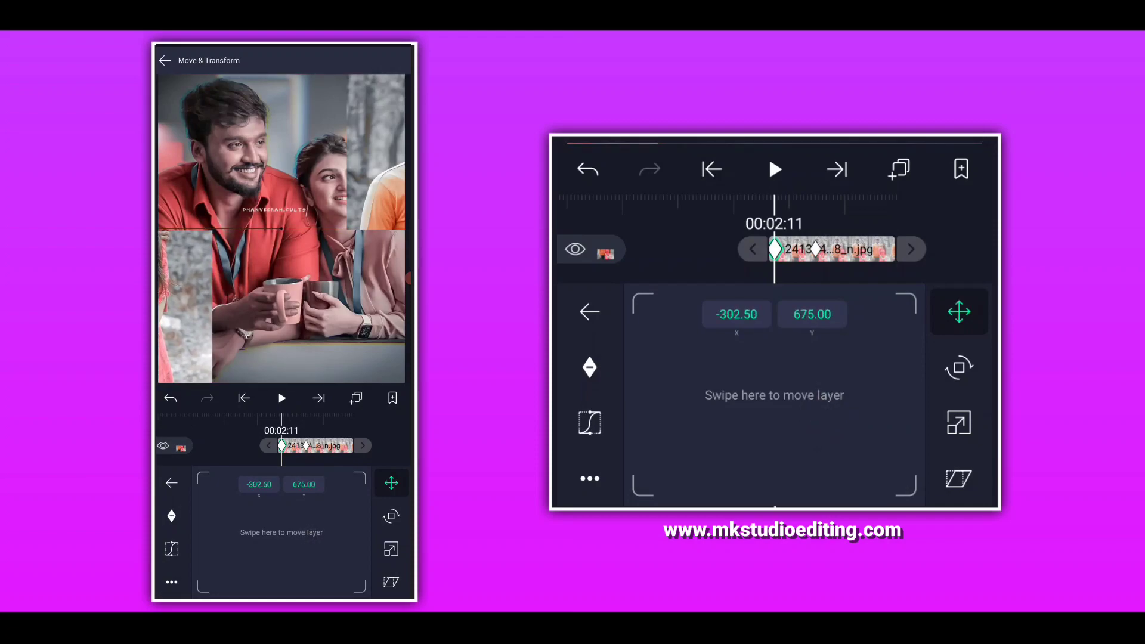
left_click_drag(931, 213, 922, 214)
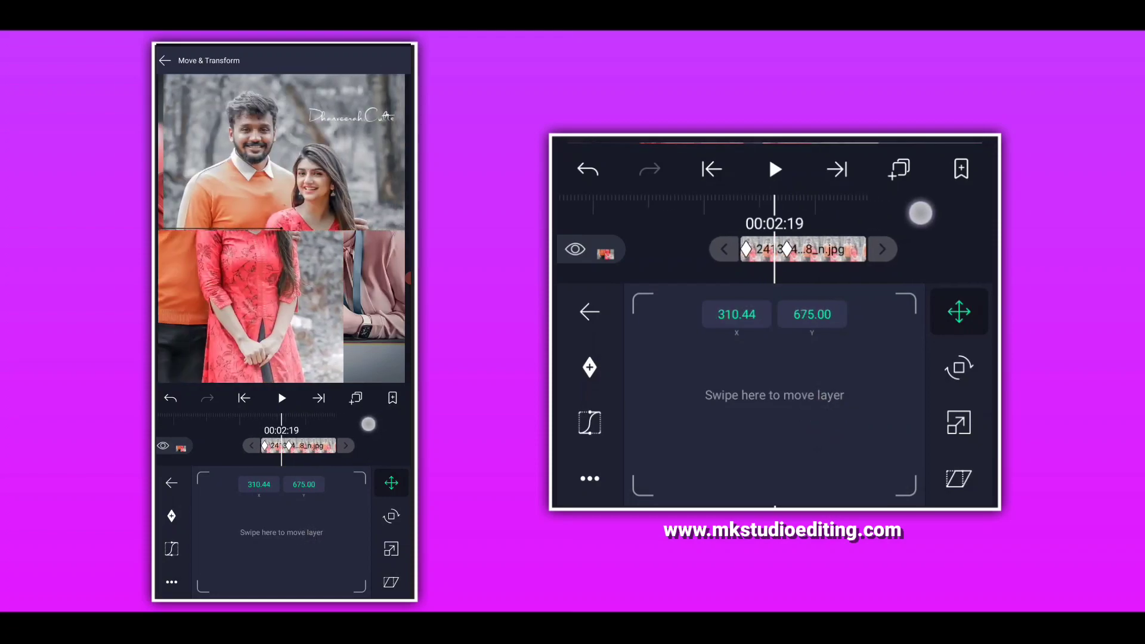